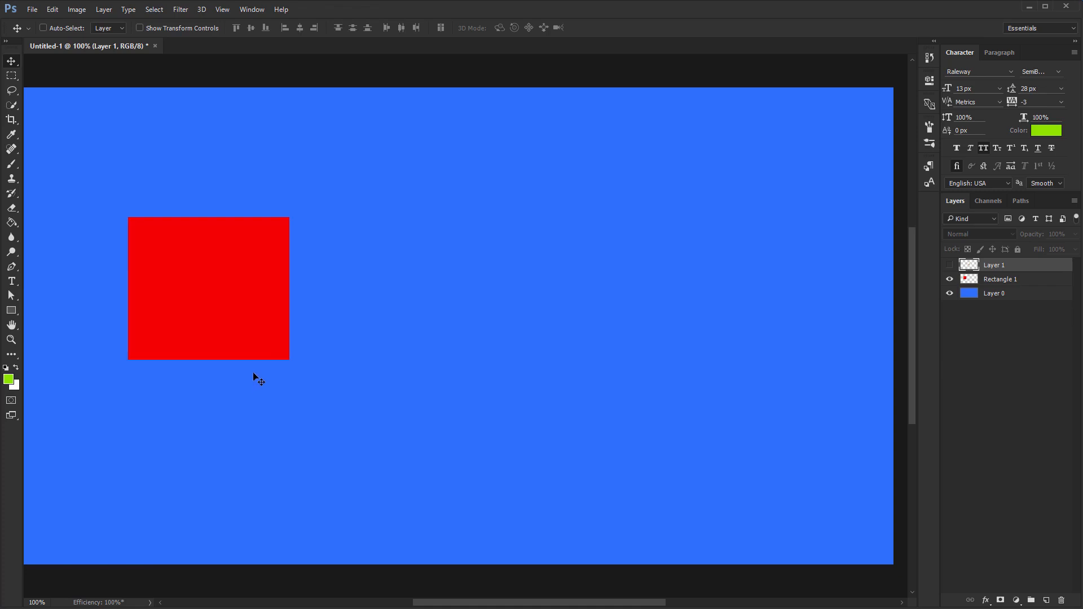
Select the Rectangle 1 layer and move the red rectangle right toward the middle of the canvas
{"action": "left_click", "coordinate": [1009, 279]}
{"action": "left_click_drag", "start_coordinate": [361, 297], "coordinate": [527, 296]}
{"action": "mouse_move", "coordinate": [319, 268]}
{"action": "left_mouse_down"}
{"action": "mouse_move", "coordinate": [498, 305]}
{"action": "mouse_move", "coordinate": [176, 248]}
{"action": "mouse_move", "coordinate": [327, 276]}
{"action": "left_mouse_up"}
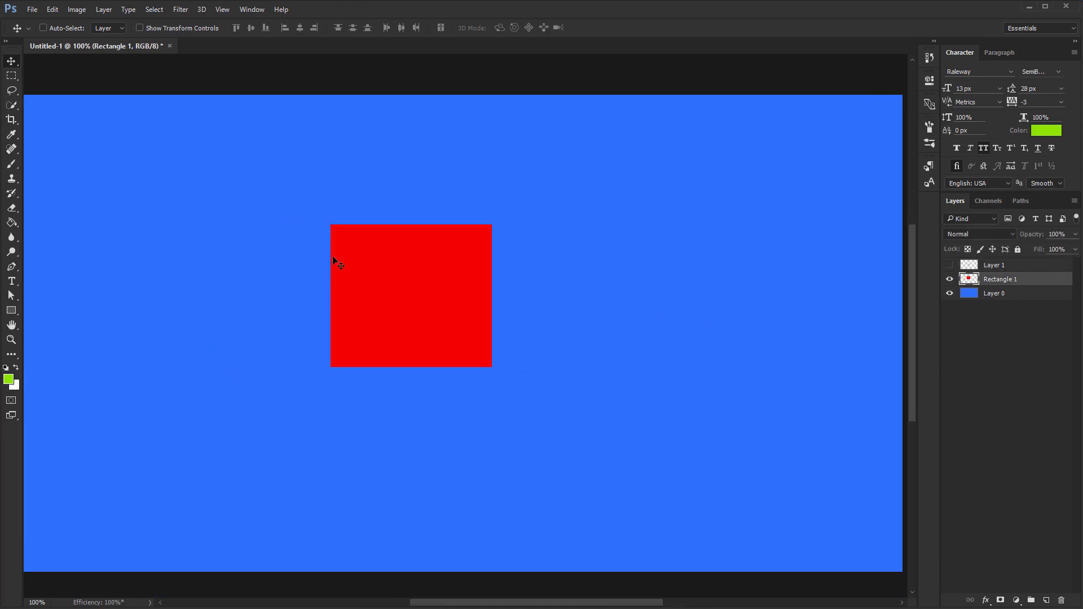
{"action": "scroll", "coordinate": [491, 370], "scroll_direction": "down", "scroll_amount": 1}
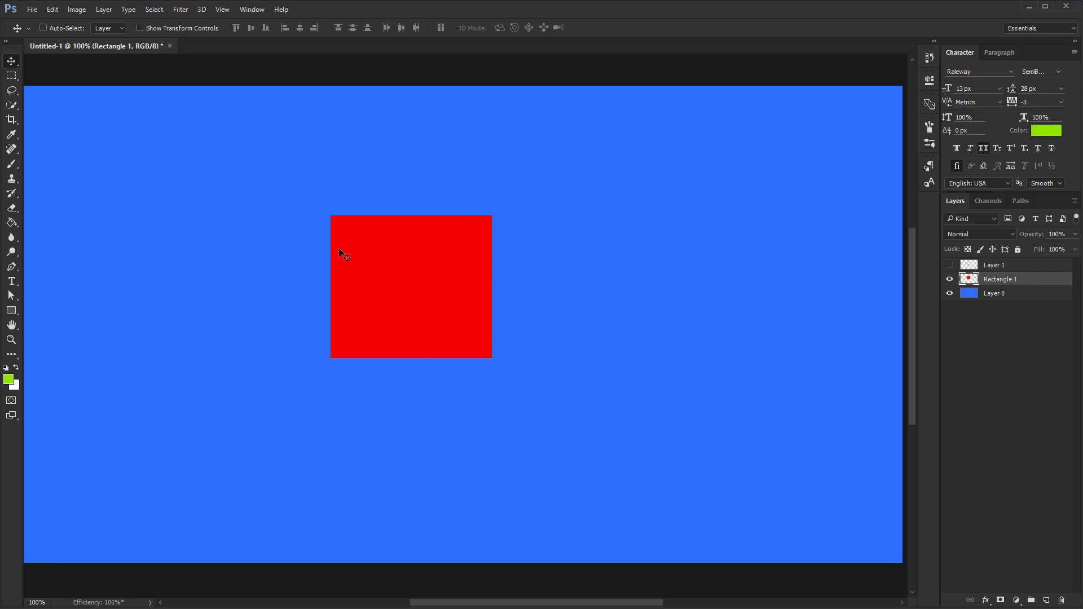
Mark single pixels at the red rectangle's upper-left corner with the Rectangular Marquee at 3200% zoom
{"action": "key", "text": "z"}
{"action": "left_click_drag", "start_coordinate": [331, 218], "coordinate": [481, 288]}
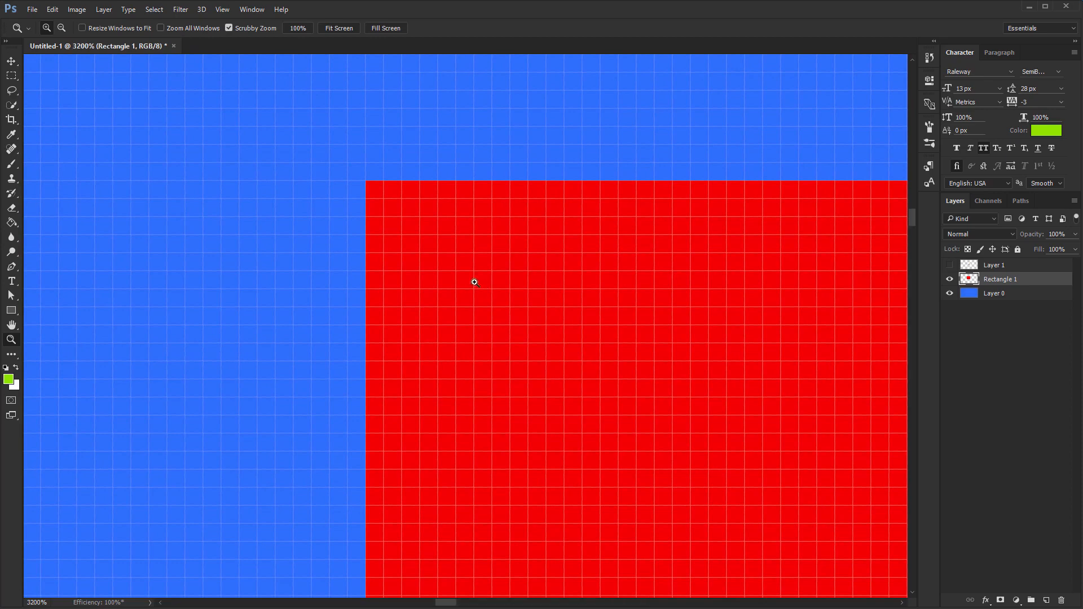
{"action": "key", "text": "v"}
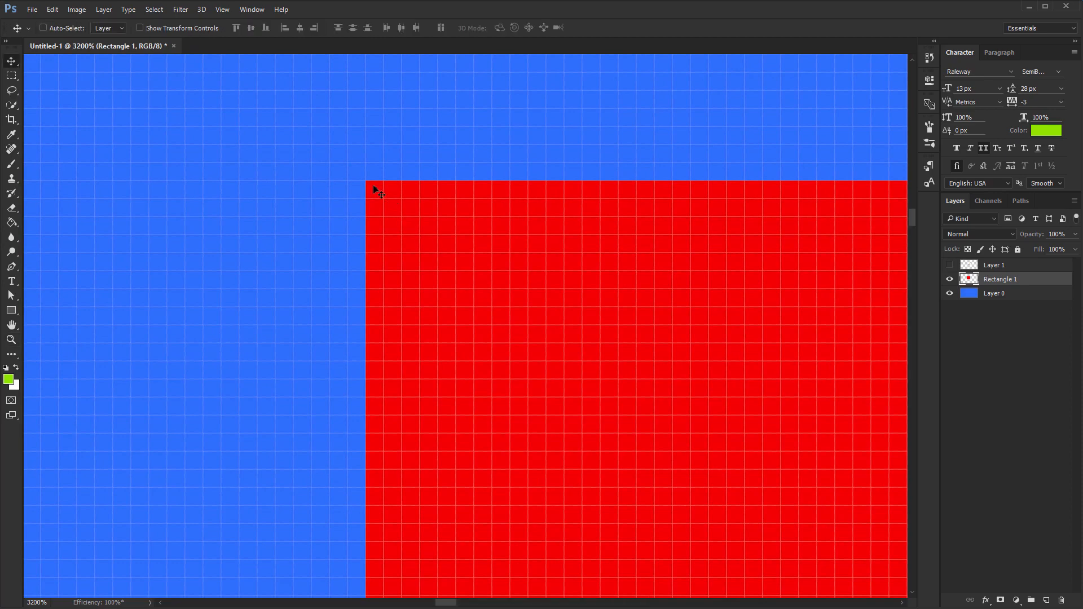
{"action": "key", "text": "m"}
{"action": "left_click_drag", "start_coordinate": [374, 184], "coordinate": [381, 192]}
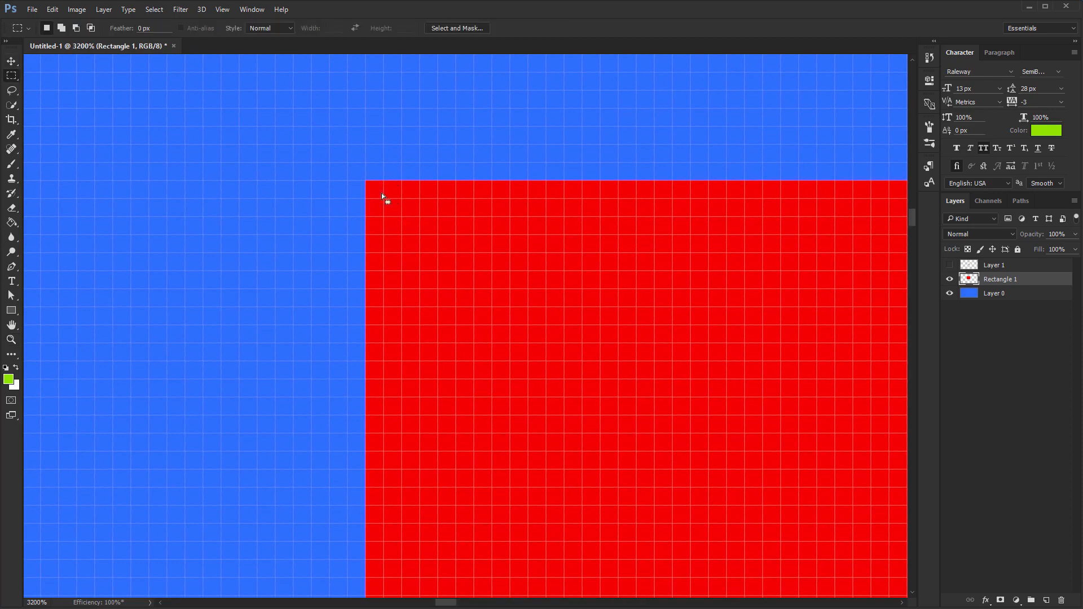
{"action": "left_click", "coordinate": [37, 602]}
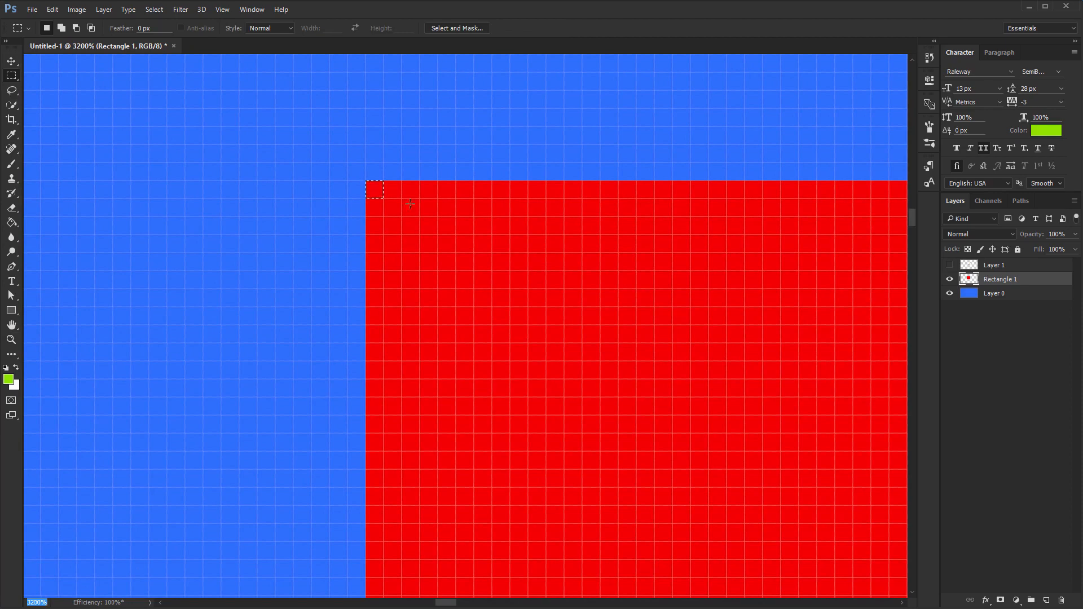
{"action": "left_click_drag", "start_coordinate": [375, 191], "coordinate": [394, 191]}
{"action": "mouse_move", "coordinate": [372, 226]}
{"action": "left_mouse_down"}
{"action": "mouse_move", "coordinate": [378, 286]}
{"action": "mouse_move", "coordinate": [359, 279]}
{"action": "mouse_move", "coordinate": [359, 266]}
{"action": "left_mouse_up"}
Clear the pixel selection and return the document view to 100%
{"action": "left_click", "coordinate": [365, 303]}
{"action": "key", "text": "ctrl+1"}
{"action": "left_click_drag", "start_coordinate": [531, 430], "coordinate": [379, 330]}
{"action": "key", "text": "v"}
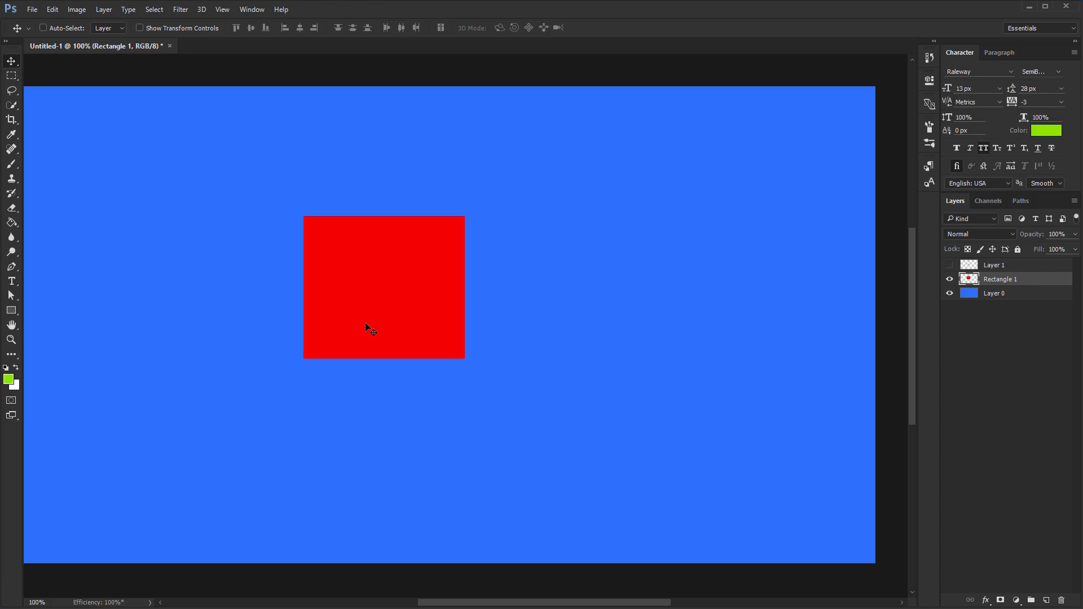
Add four empty layers above Rectangle 1
{"action": "left_click", "coordinate": [1046, 601]}
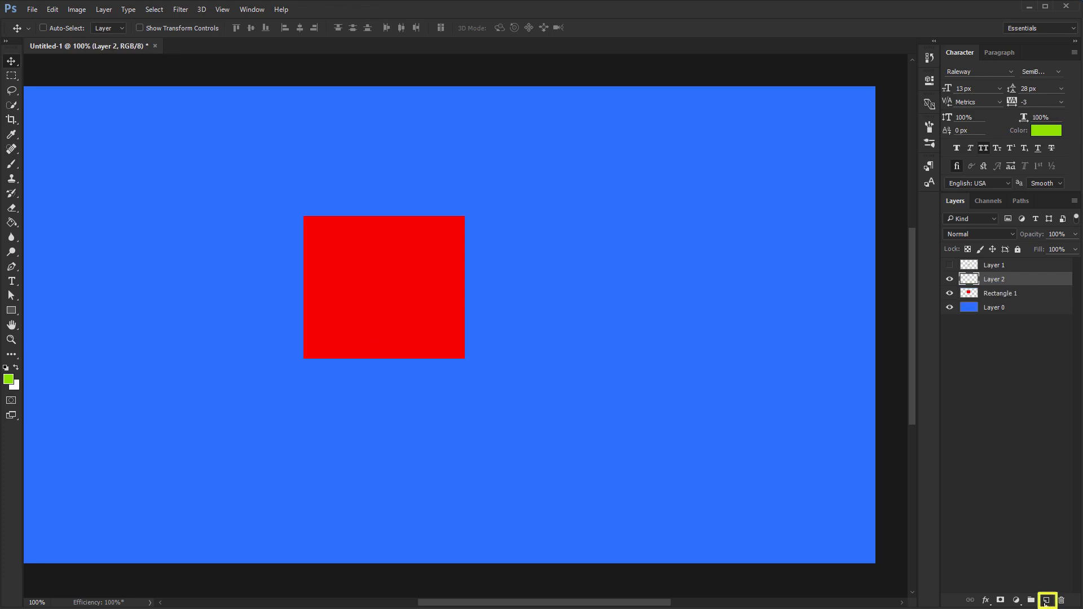
{"action": "left_click", "coordinate": [1046, 600]}
{"action": "left_click", "coordinate": [1045, 601]}
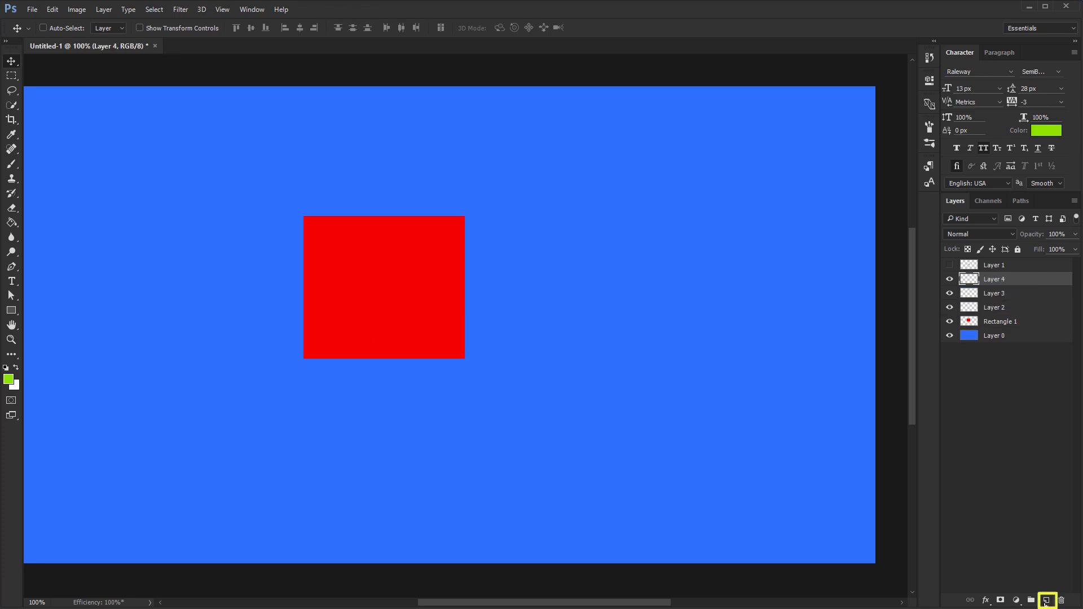
{"action": "left_click", "coordinate": [1046, 600]}
Delete the four empty layers above Rectangle 1
{"action": "left_click", "coordinate": [1007, 322], "text": "shift"}
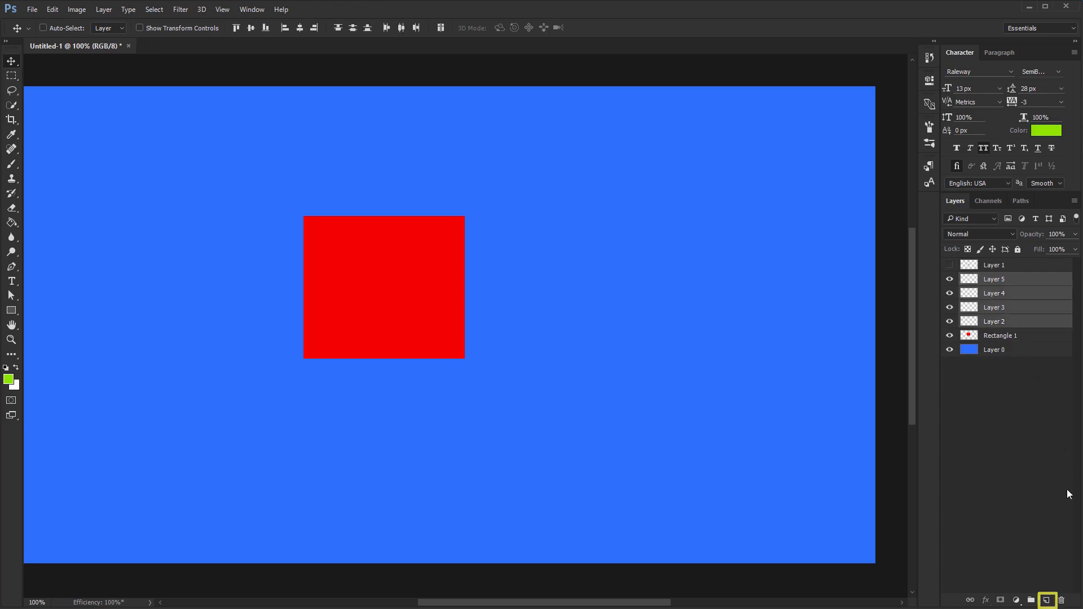
{"action": "left_click", "coordinate": [1061, 601]}
{"action": "key", "text": "Return"}
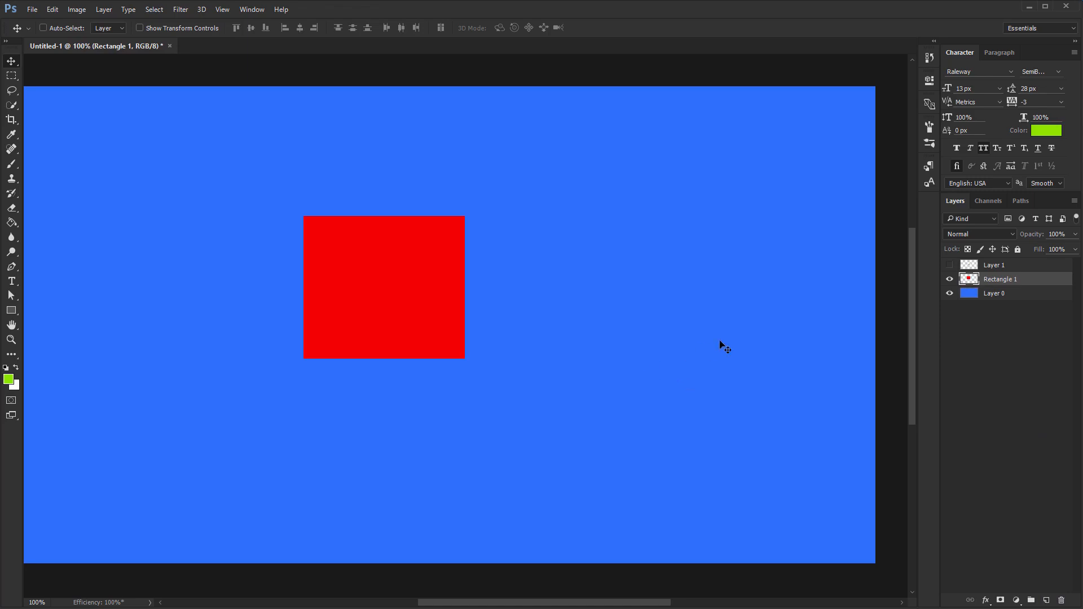
Compare the thumbnails of the Layer 0 and Rectangle 1 layers for layer-type symbols
{"action": "left_click", "coordinate": [975, 294]}
{"action": "left_click", "coordinate": [970, 282]}
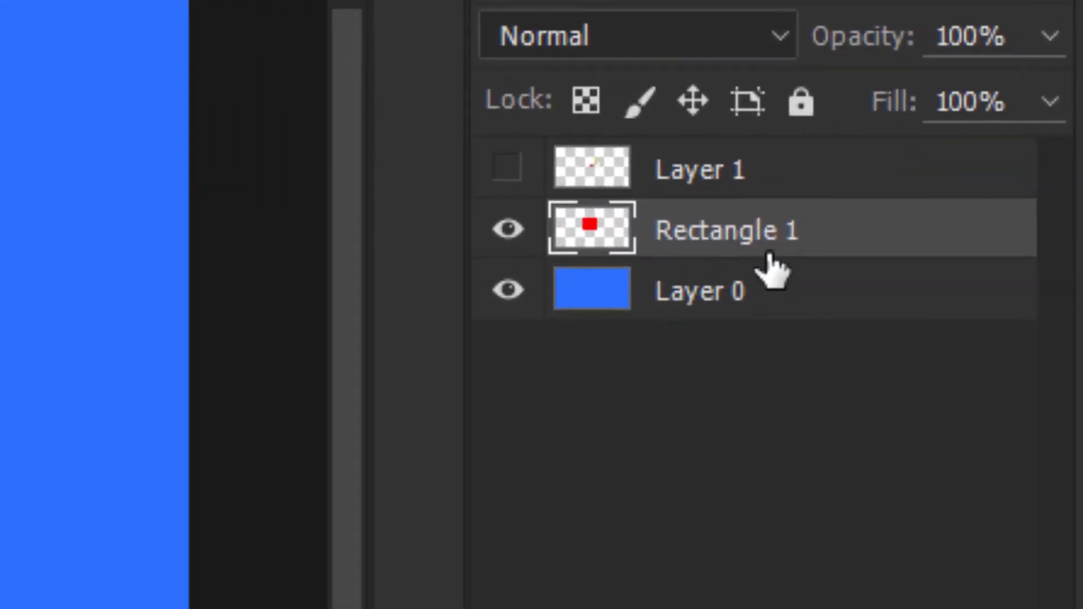
{"action": "left_click", "coordinate": [606, 296]}
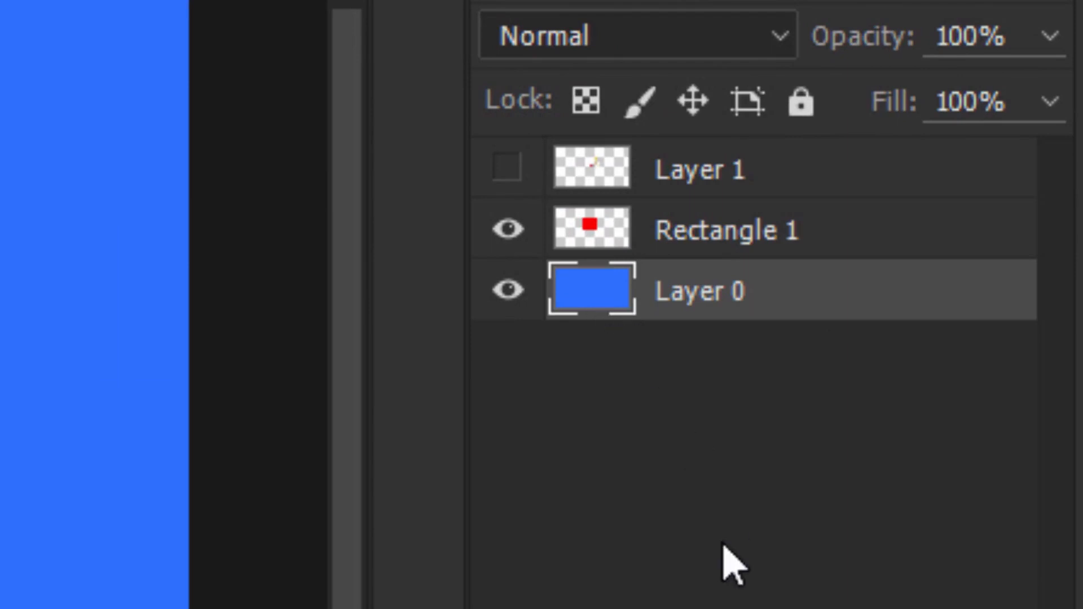
{"action": "left_click", "coordinate": [592, 243]}
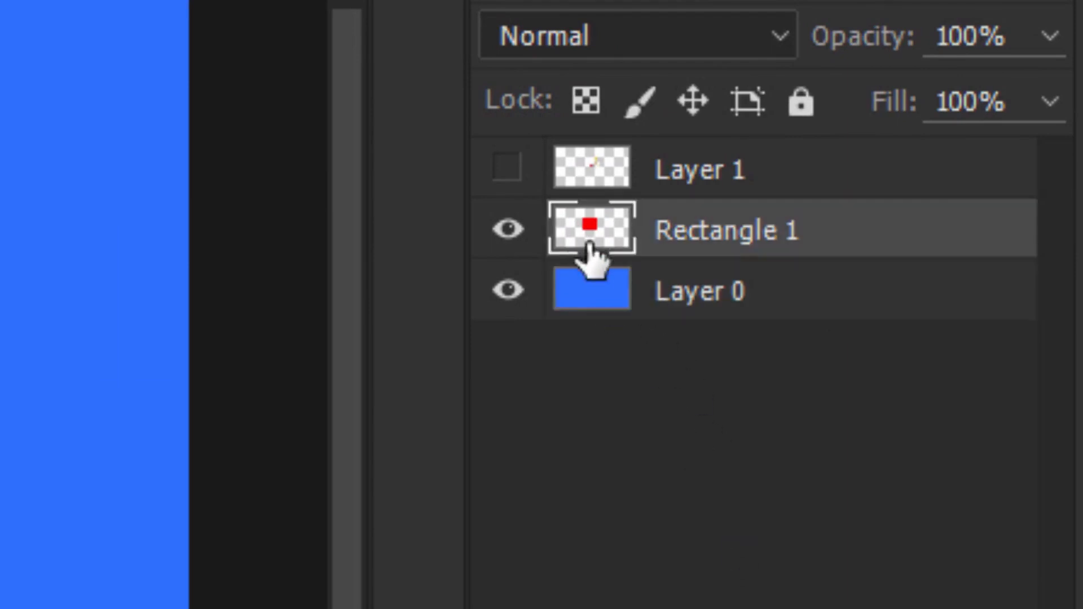
{"action": "left_click", "coordinate": [626, 293]}
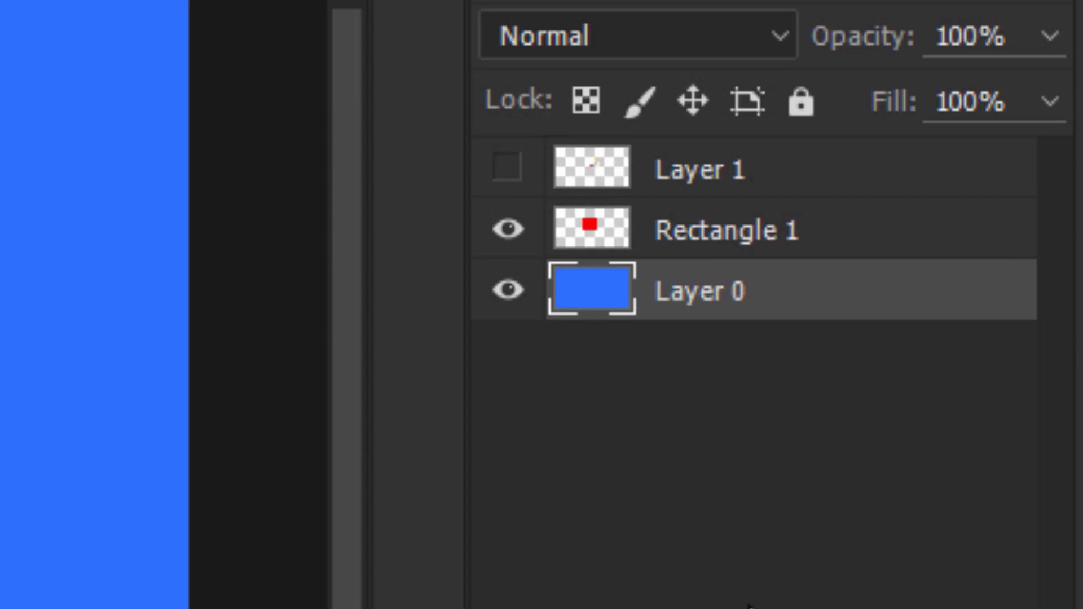
{"action": "left_click", "coordinate": [597, 243]}
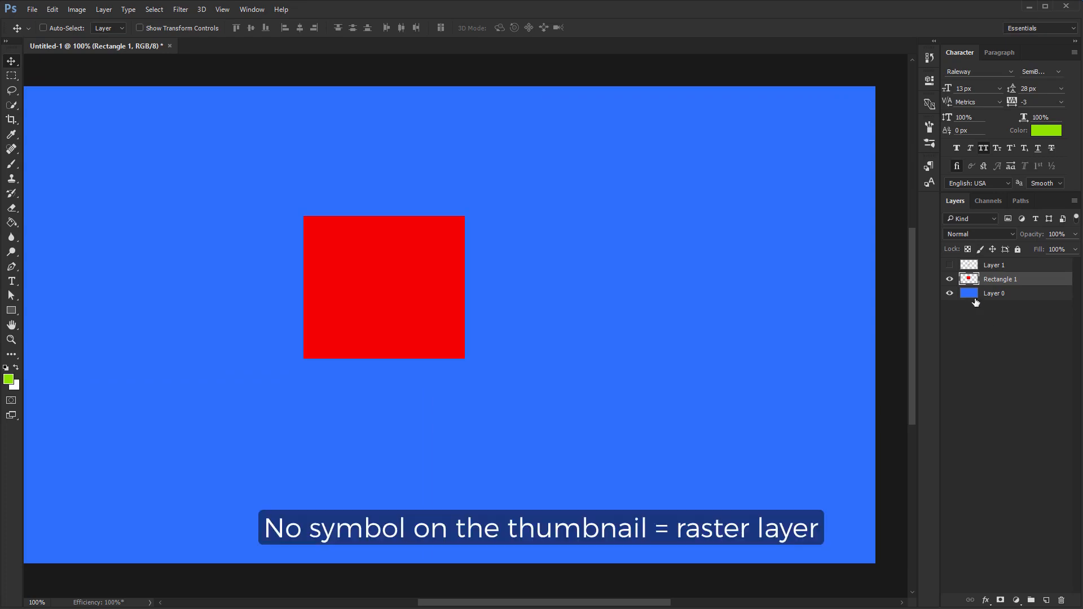
{"action": "left_click", "coordinate": [975, 294]}
{"action": "left_click", "coordinate": [972, 281]}
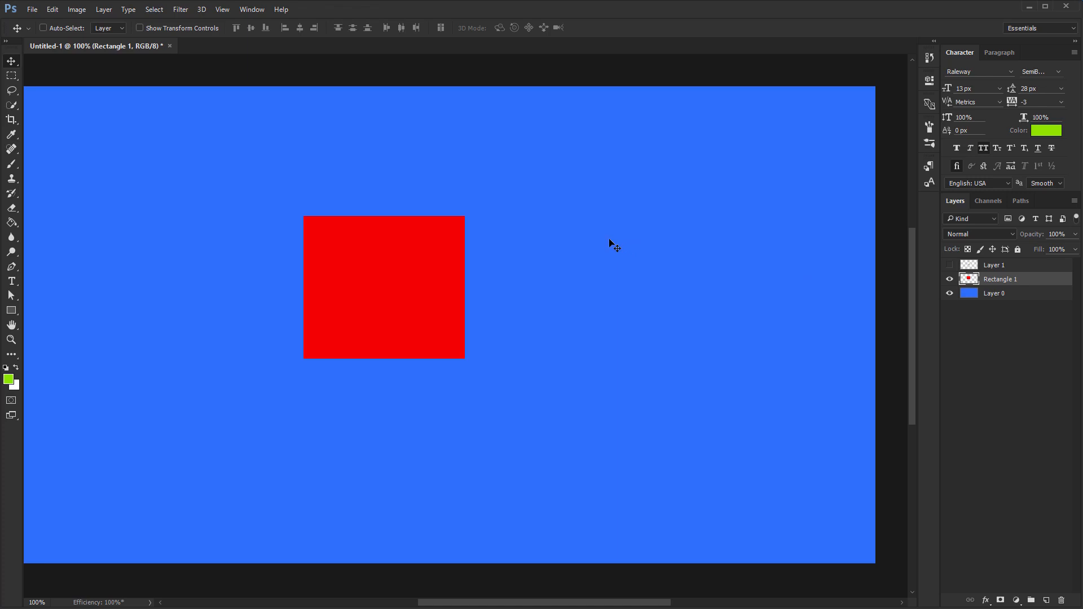
Try a green Brush stroke across the red rectangle and undo it
{"action": "key", "text": "b"}
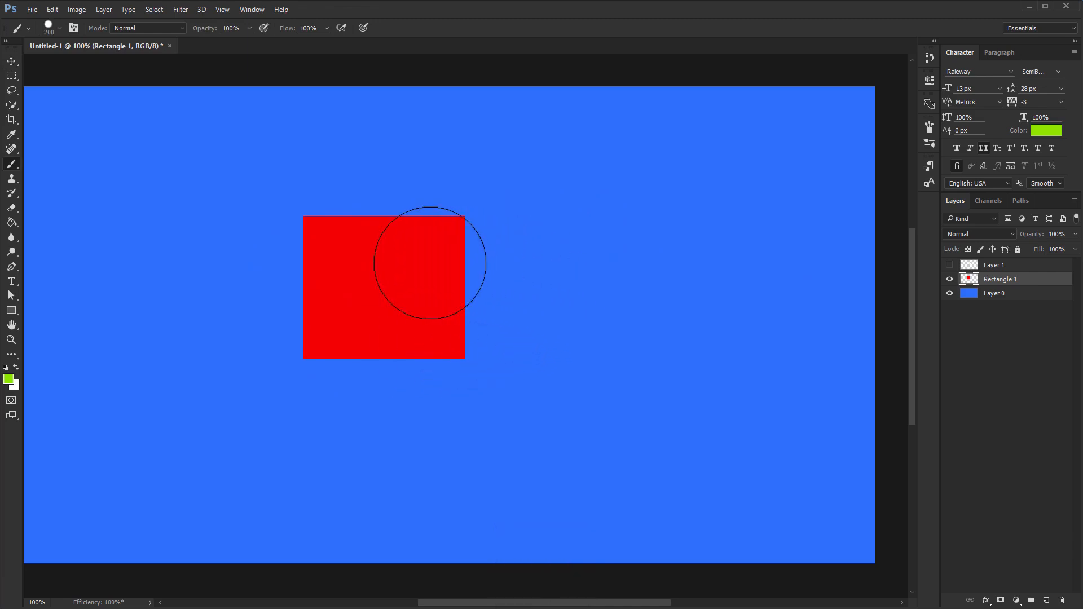
{"action": "mouse_move", "coordinate": [246, 263]}
{"action": "left_mouse_down"}
{"action": "mouse_move", "coordinate": [440, 326]}
{"action": "mouse_move", "coordinate": [298, 333]}
{"action": "mouse_move", "coordinate": [588, 226]}
{"action": "mouse_move", "coordinate": [538, 366]}
{"action": "mouse_move", "coordinate": [329, 235]}
{"action": "mouse_move", "coordinate": [322, 394]}
{"action": "left_mouse_up"}
{"action": "key", "text": "ctrl+z"}
{"action": "key", "text": "e"}
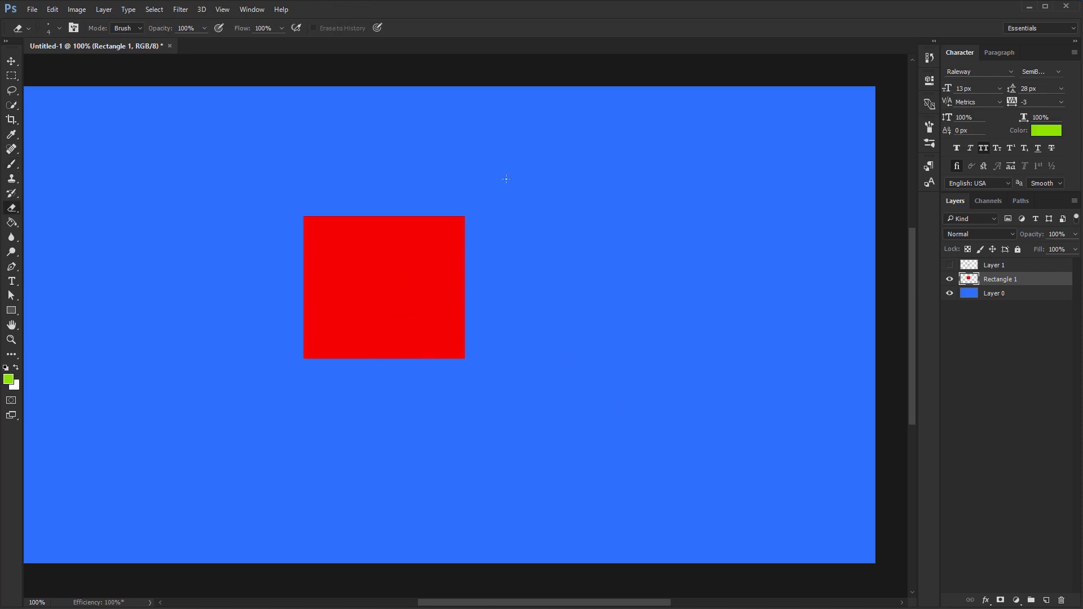
{"action": "left_click", "coordinate": [179, 9]}
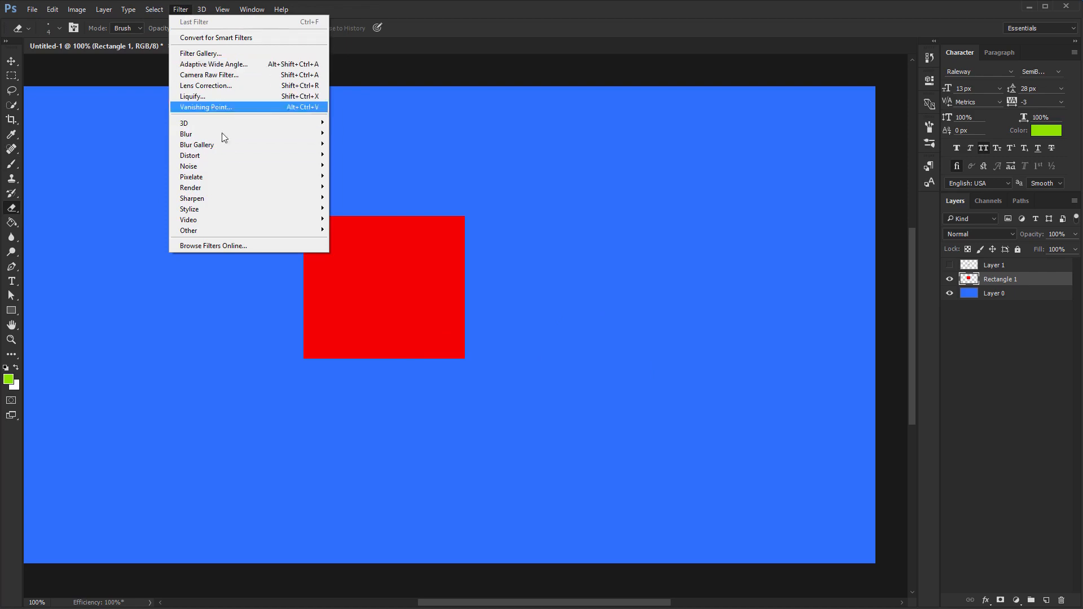
{"action": "key", "text": "Escape"}
Move the red rectangle back toward the canvas's left side and make Layer 1 visible and active
{"action": "key", "text": "v"}
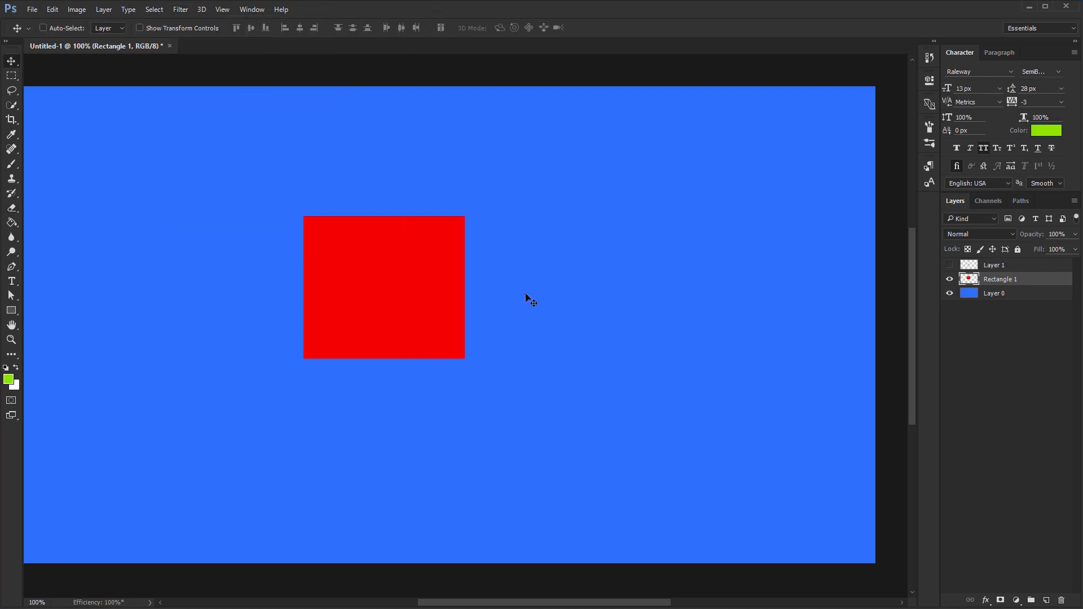
{"action": "left_click_drag", "start_coordinate": [393, 276], "coordinate": [214, 262]}
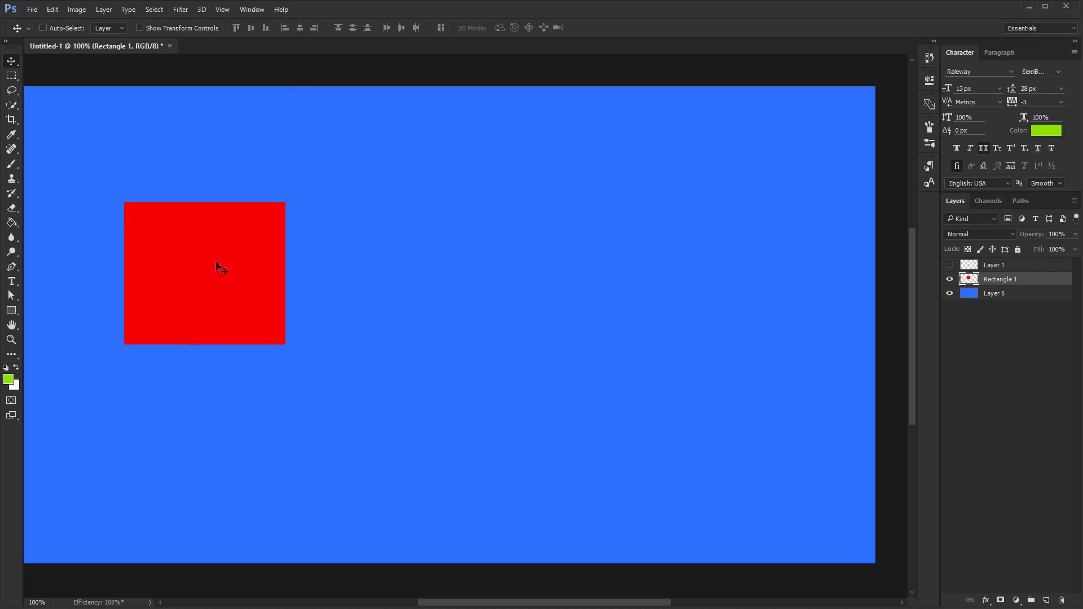
{"action": "left_click", "coordinate": [995, 265]}
{"action": "left_click", "coordinate": [950, 264]}
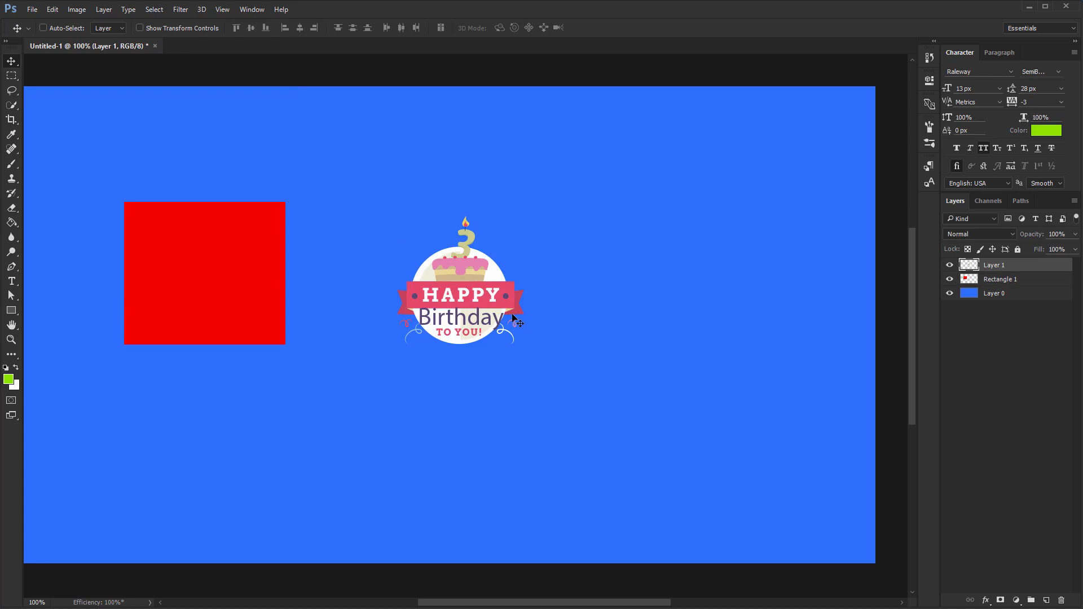
Free-transform the birthday artwork on Layer 1 to about 585 by 590 px, placed to the right of the red rectangle
{"action": "key", "text": "ctrl+t"}
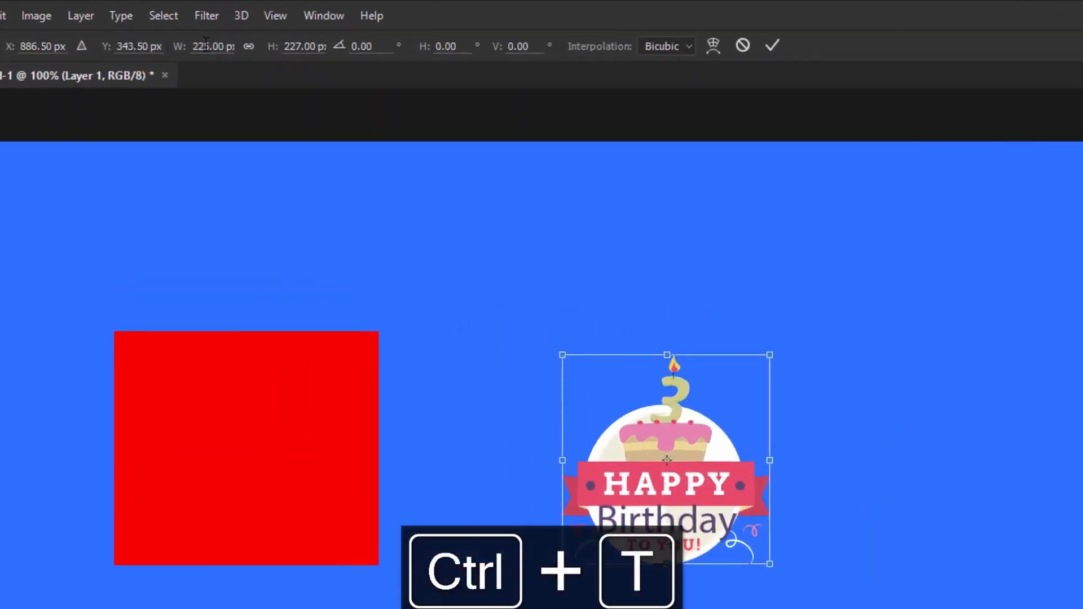
{"action": "left_click_drag", "start_coordinate": [179, 28], "coordinate": [168, 26]}
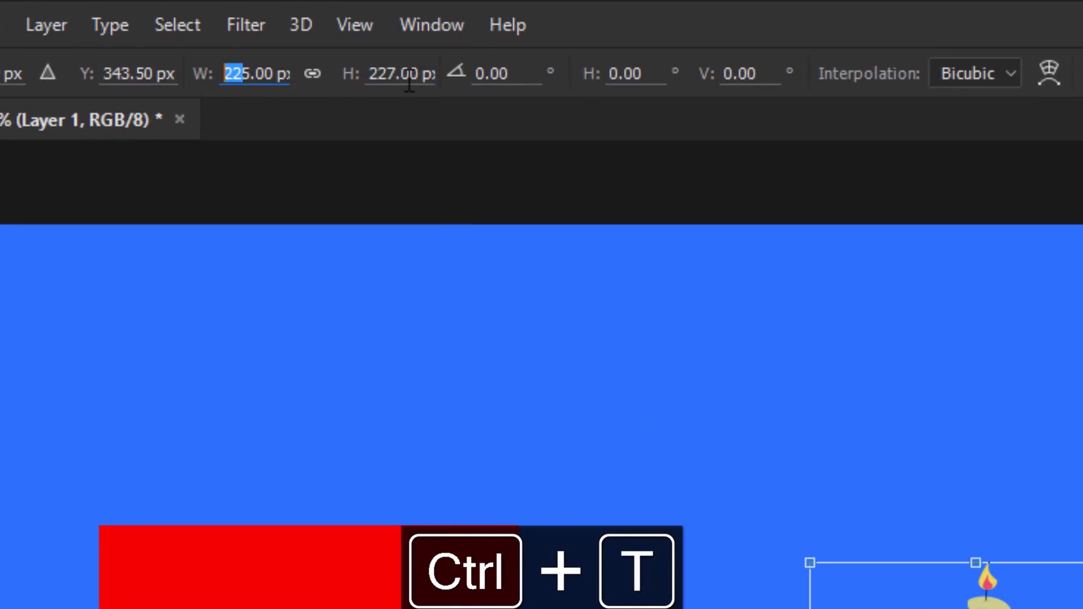
{"action": "left_click", "coordinate": [410, 84]}
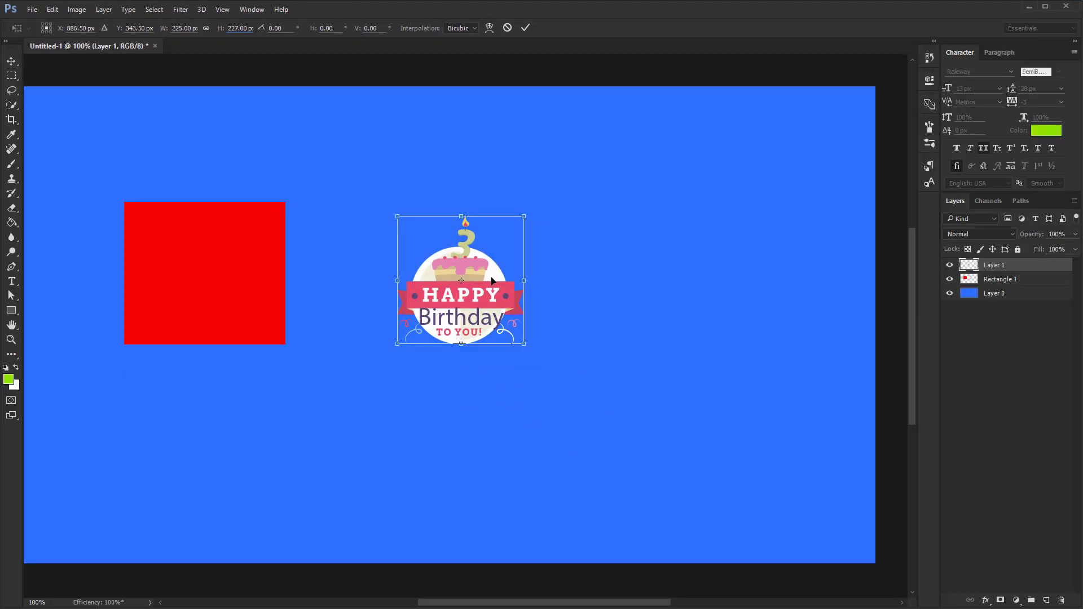
{"action": "left_click_drag", "start_coordinate": [490, 280], "coordinate": [455, 273]}
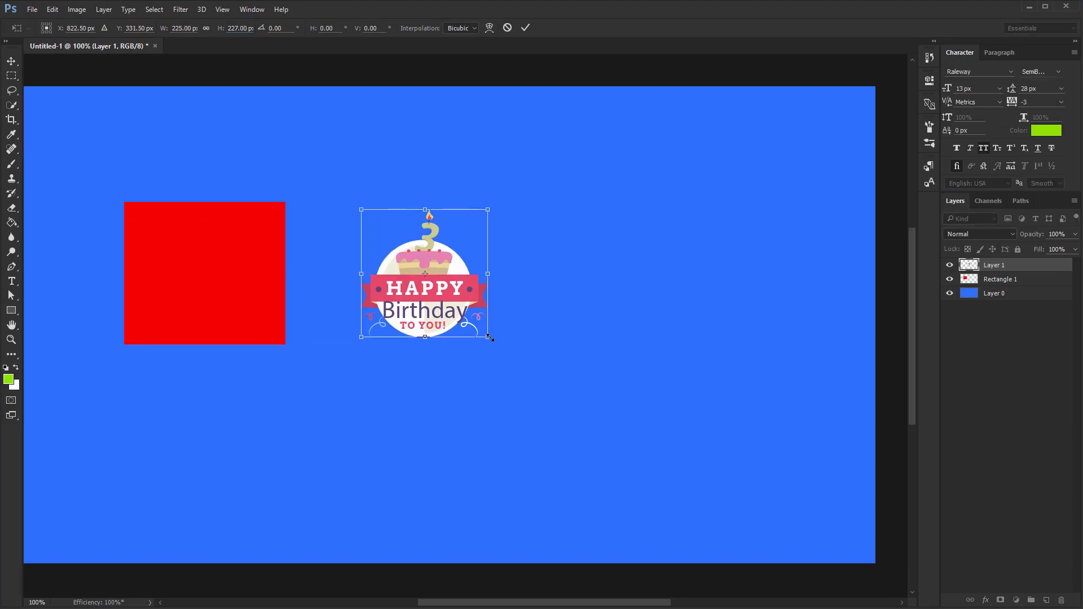
{"action": "left_click_drag", "start_coordinate": [489, 339], "coordinate": [730, 509]}
{"action": "left_click_drag", "start_coordinate": [620, 471], "coordinate": [594, 420]}
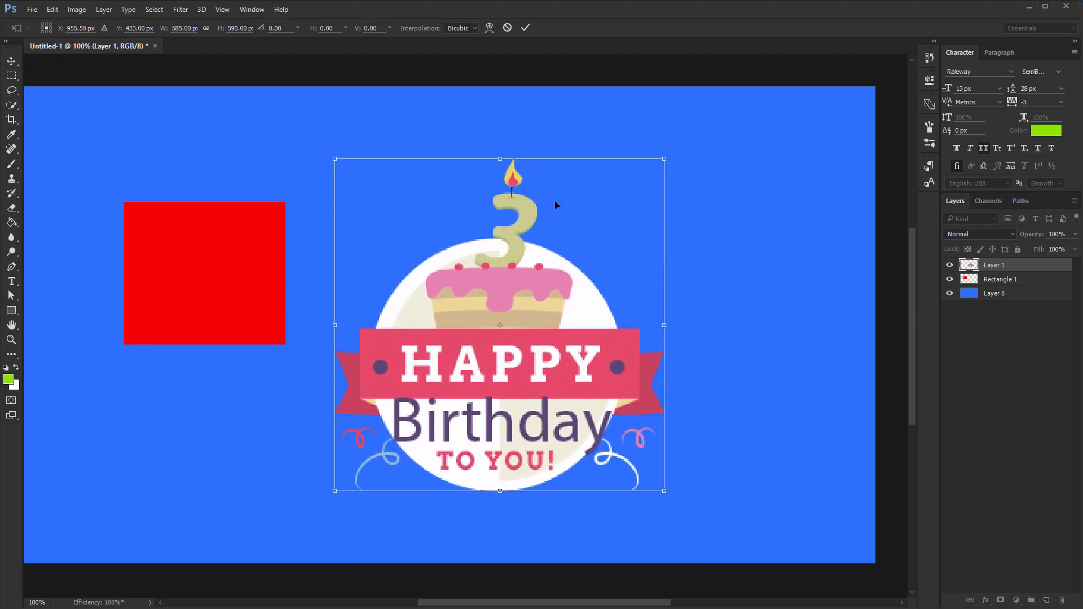
{"action": "left_click", "coordinate": [524, 28]}
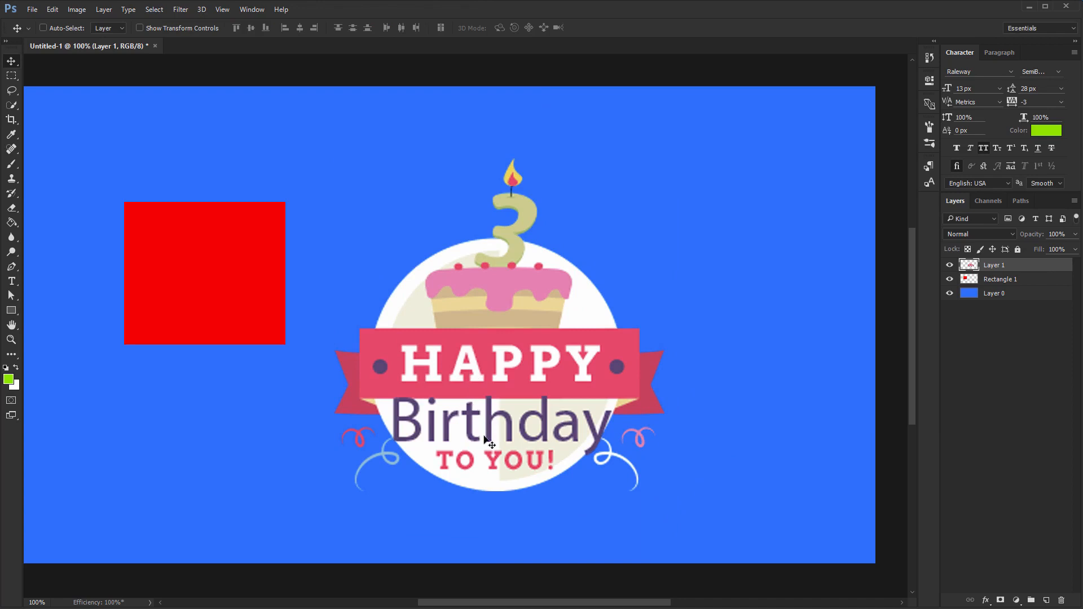
Examine the enlarged birthday artwork's edge quality at about 189% zoom
{"action": "left_click_drag", "start_coordinate": [502, 433], "coordinate": [533, 438]}
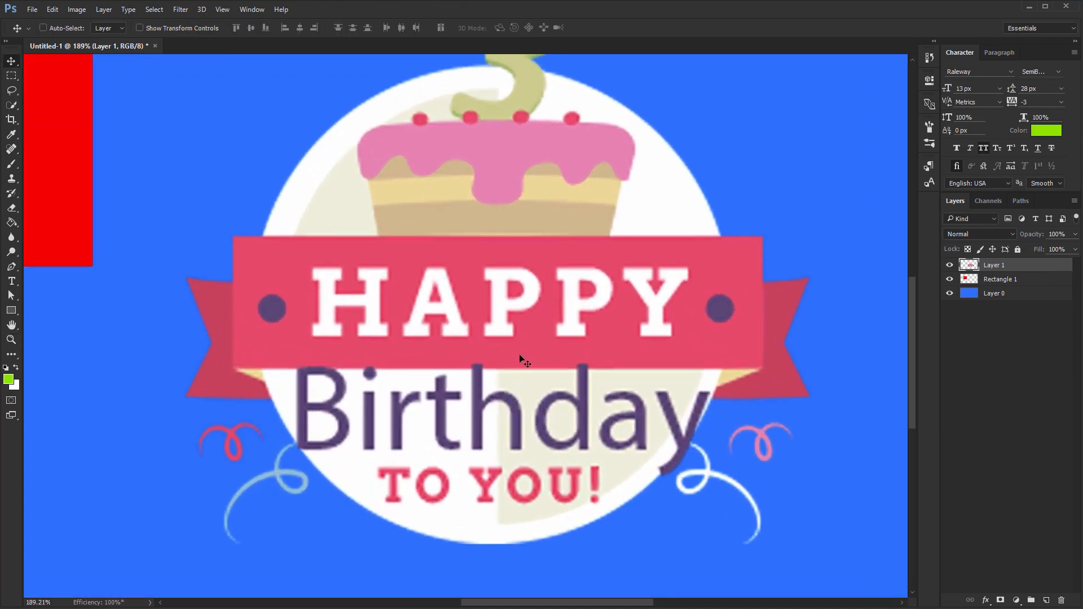
{"action": "key", "text": "ctrl"}
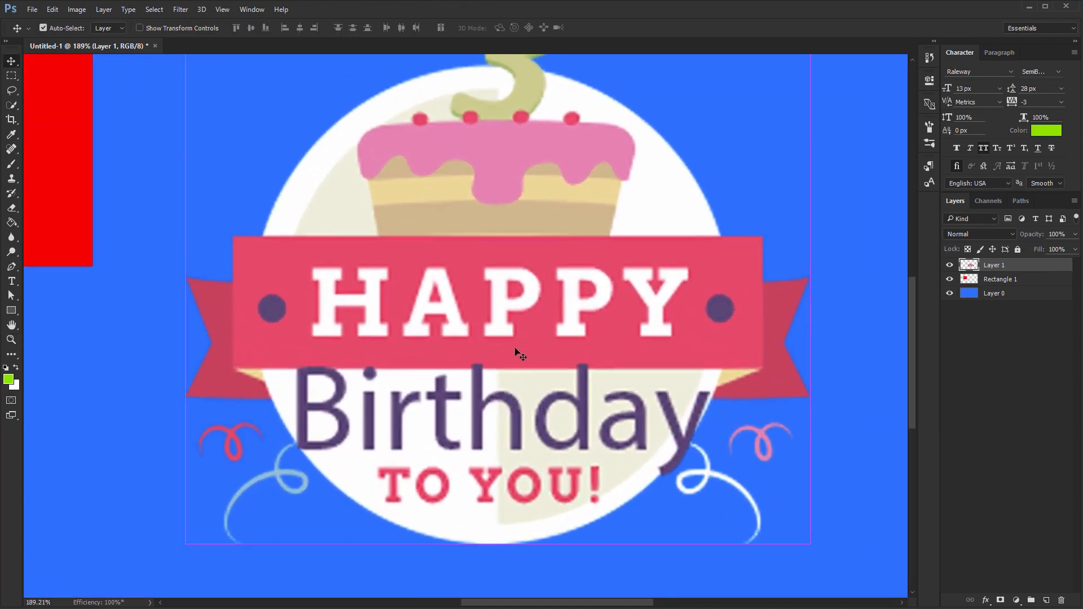
{"action": "key", "text": "ctrl+1"}
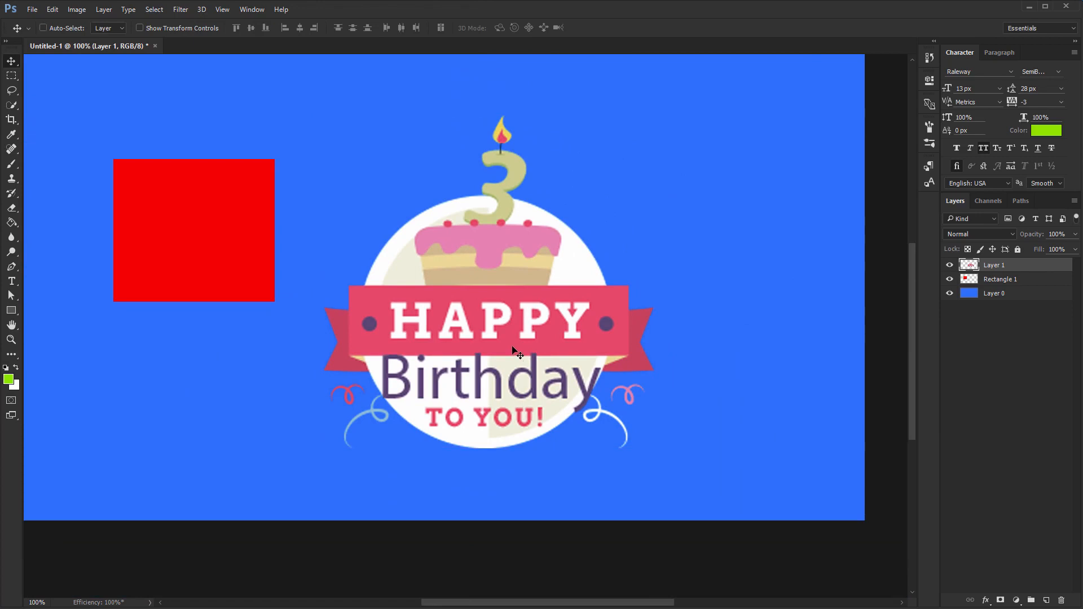
Undo the transform of the birthday artwork
{"action": "key", "text": "ctrl+z"}
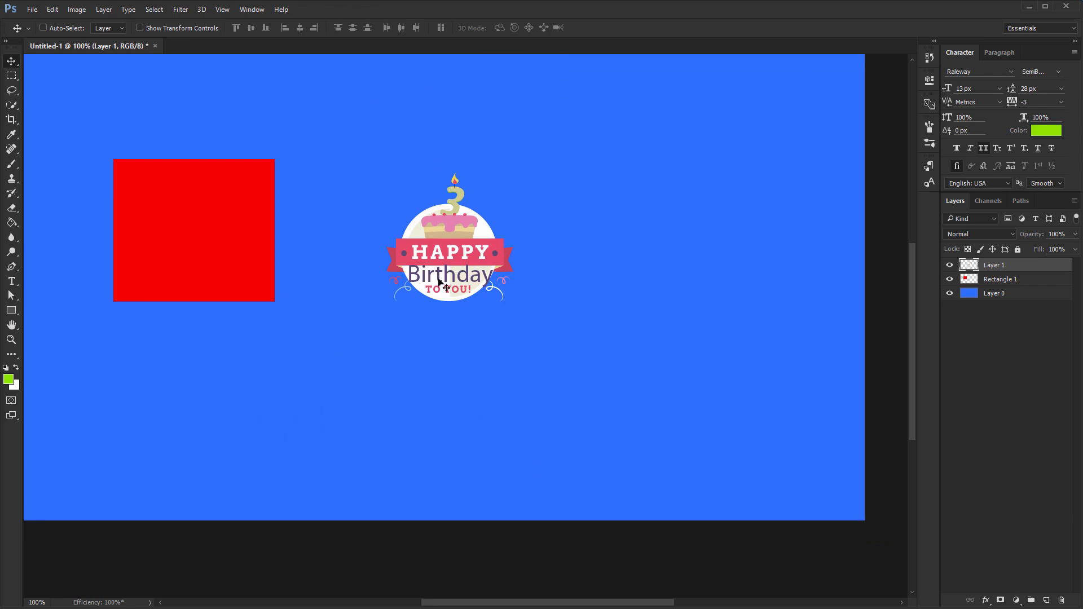
{"action": "scroll", "coordinate": [440, 282], "scroll_direction": "up", "scroll_amount": 2}
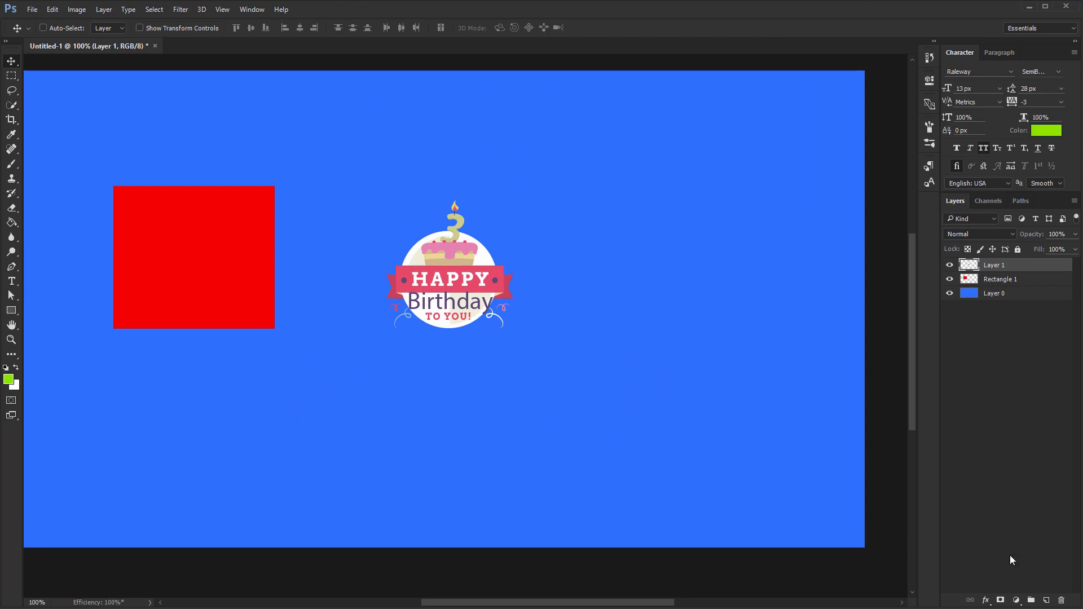
Add a layer above Layer 1 and stamp one green brush circle about 200 px wide to the right of the birthday artwork
{"action": "left_click", "coordinate": [1045, 600]}
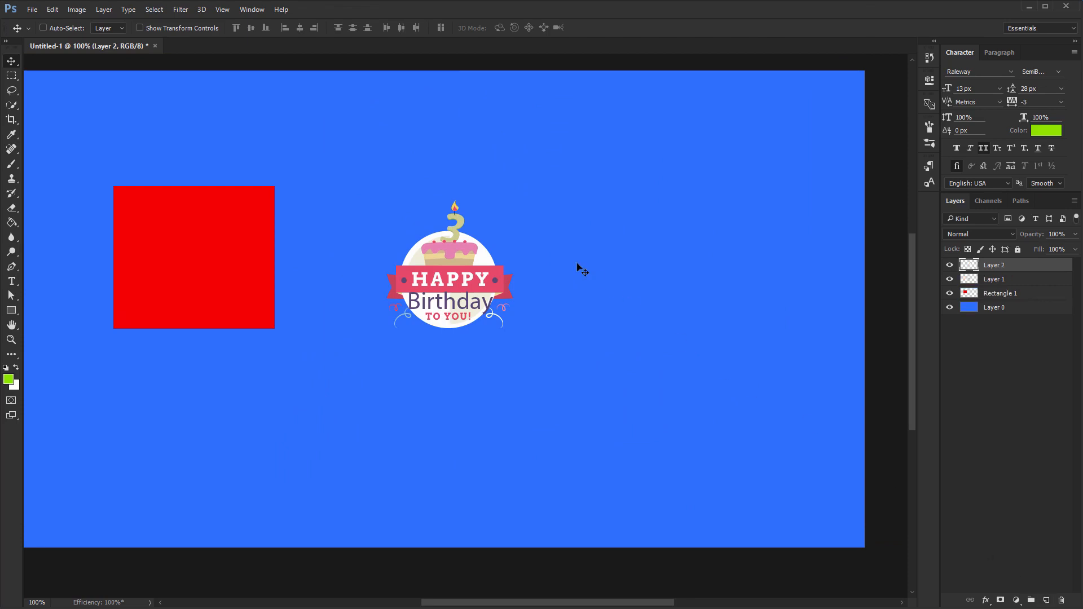
{"action": "key", "text": "b"}
{"action": "left_click", "coordinate": [581, 237]}
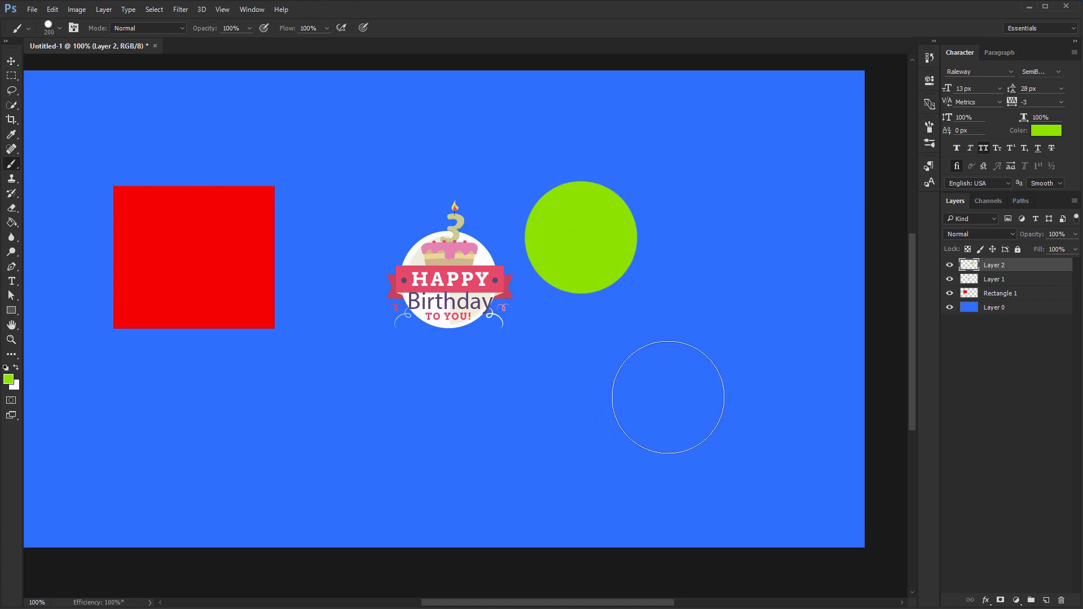
{"action": "key", "text": "v"}
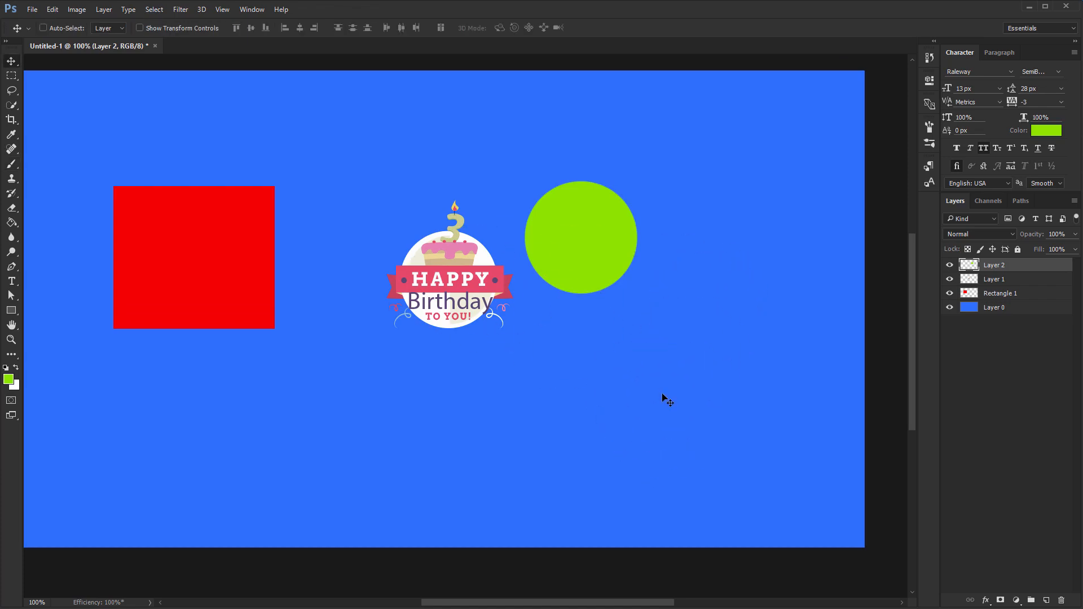